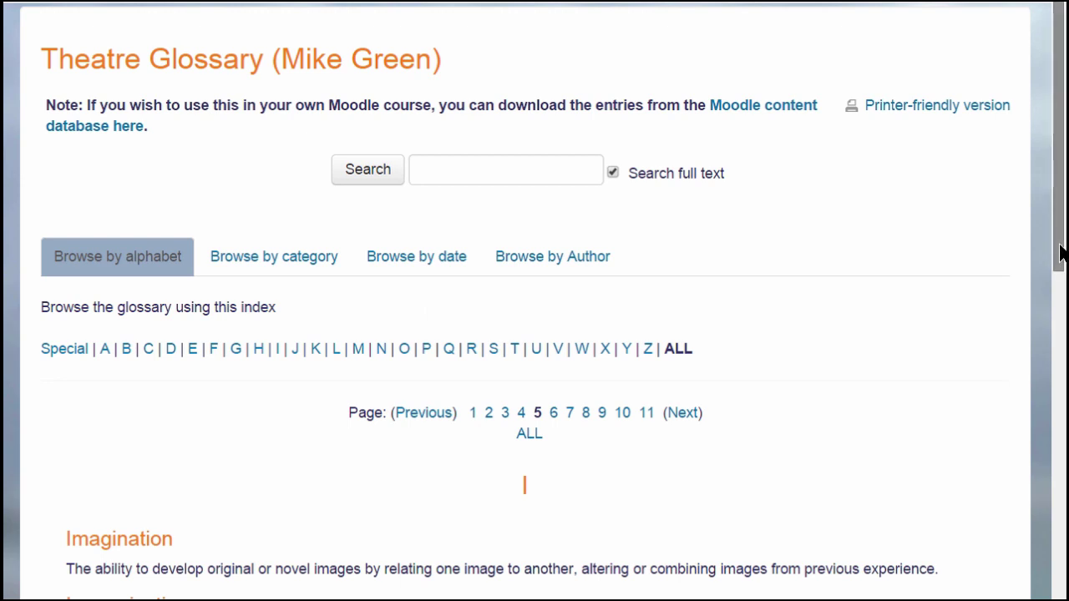
pyautogui.moveTo(1059, 253)
pyautogui.mouseDown()
pyautogui.moveTo(1052, 353)
pyautogui.moveTo(1059, 267)
pyautogui.mouseUp()
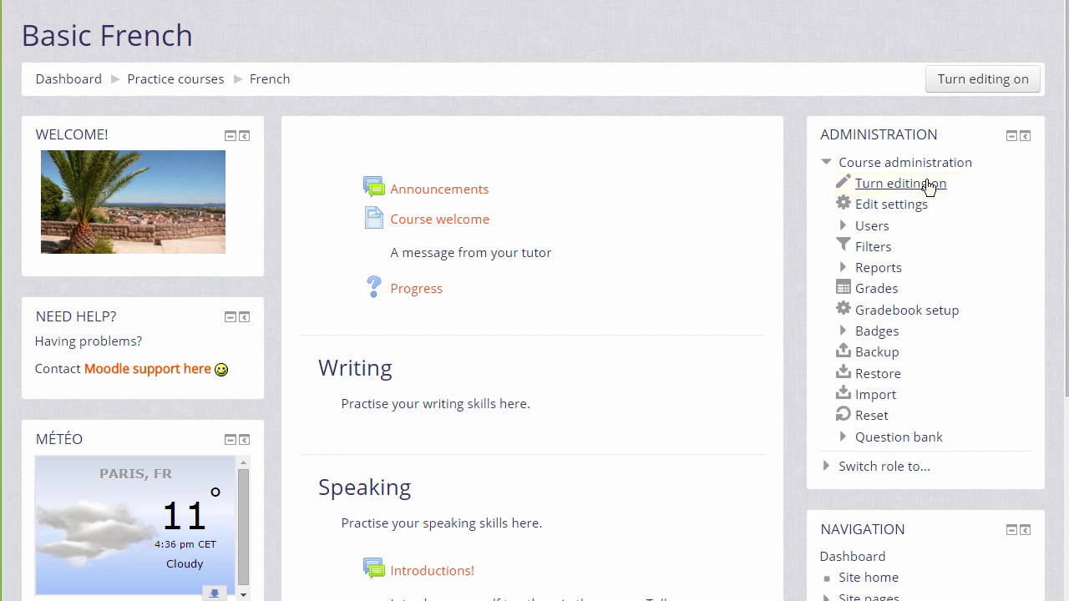
# Turn on course editing and add a Glossary activity to the Writing section
pyautogui.click(926, 184)
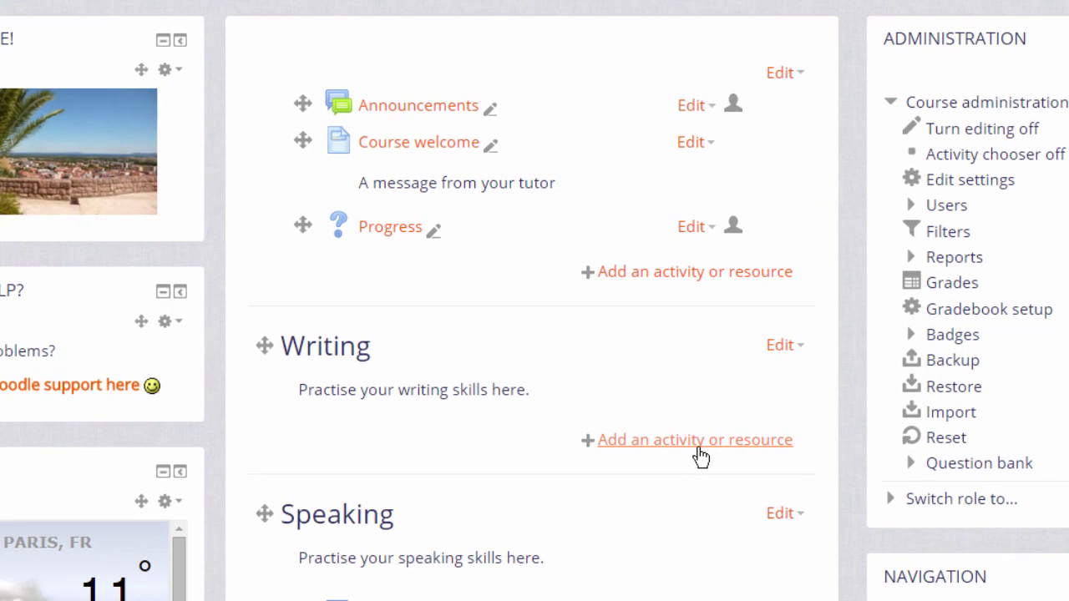
pyautogui.click(697, 443)
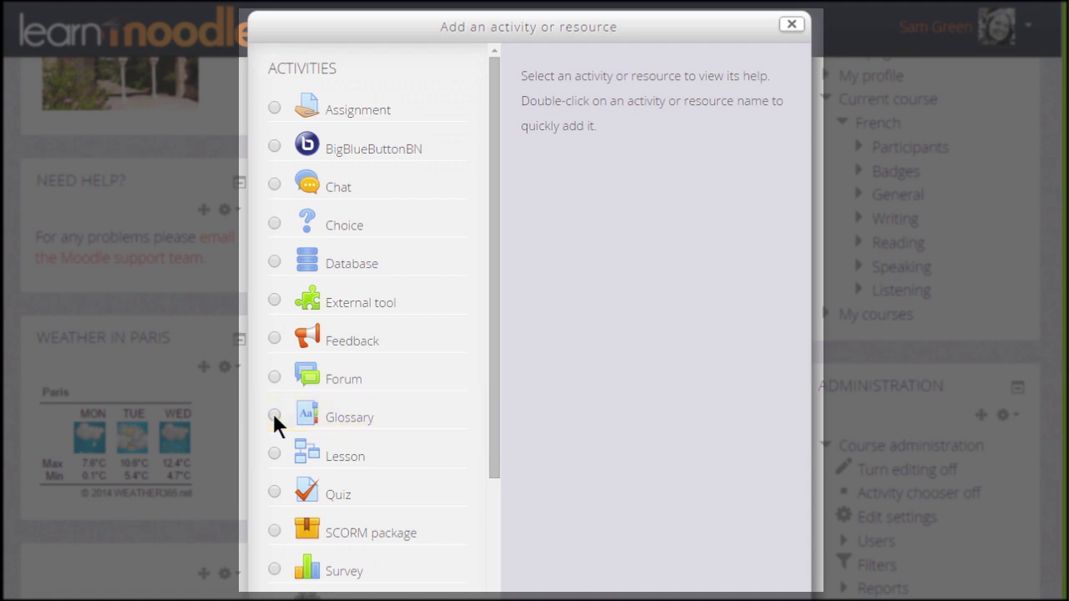
pyautogui.click(274, 416)
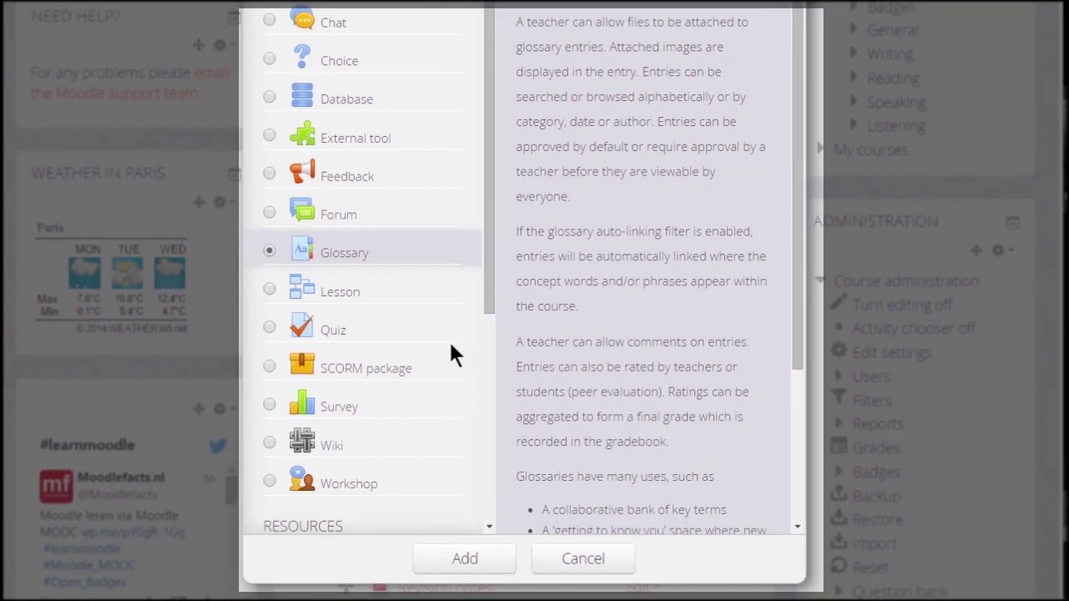
pyautogui.click(446, 564)
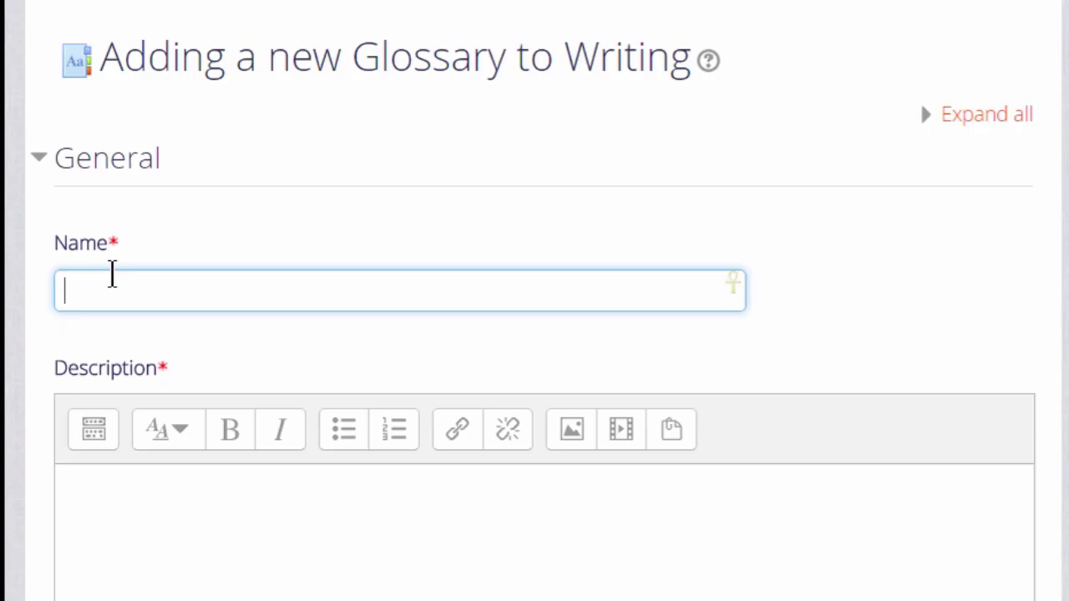
# Name the glossary "Grammar terms", with description "Add a grammar term here with its definition and an example if possible.", displayed on the course page
pyautogui.write('Grammar terms')
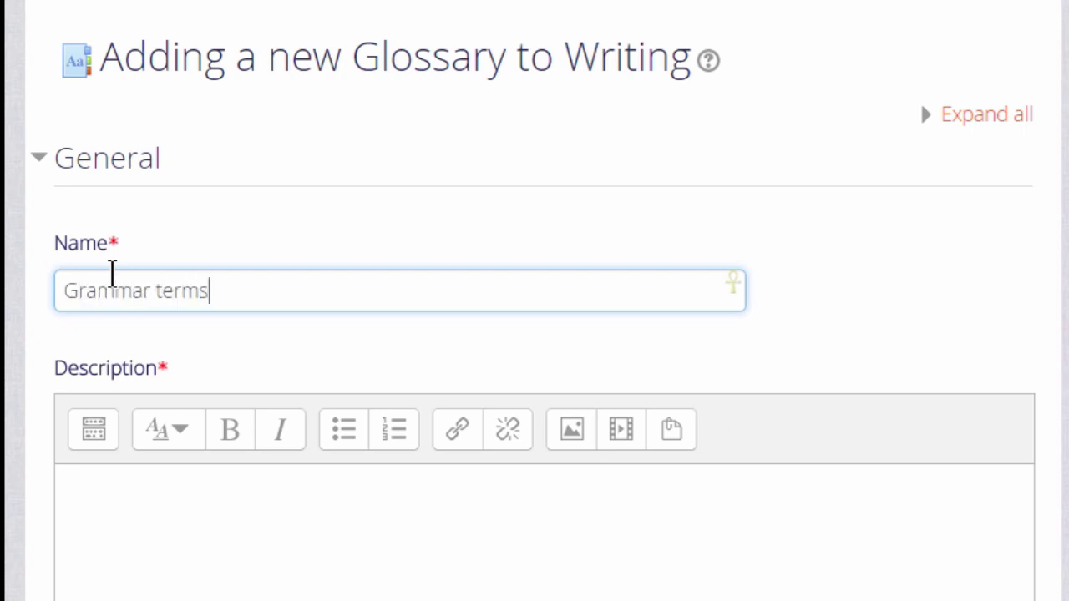
pyautogui.click(127, 488)
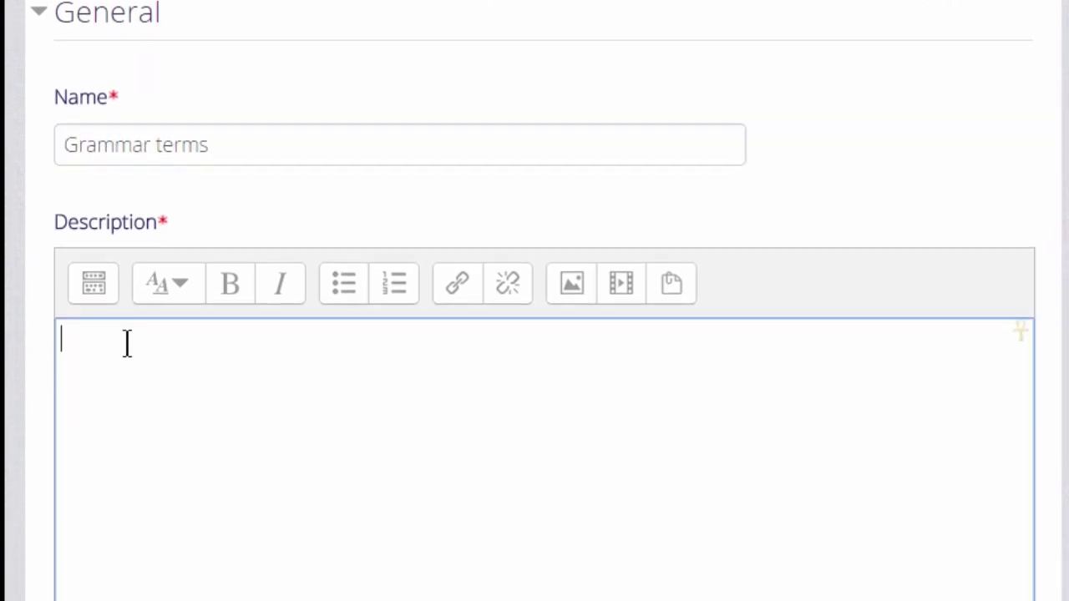
pyautogui.write('Add a grammar term here with its definition and an example if possible.')
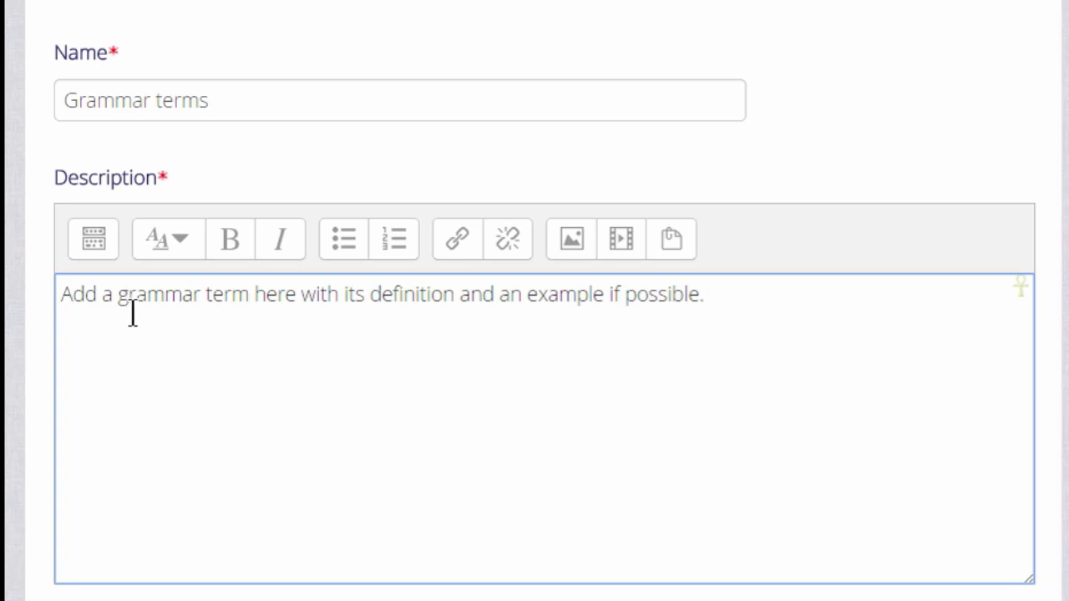
pyautogui.scroll(-7, 132, 313)
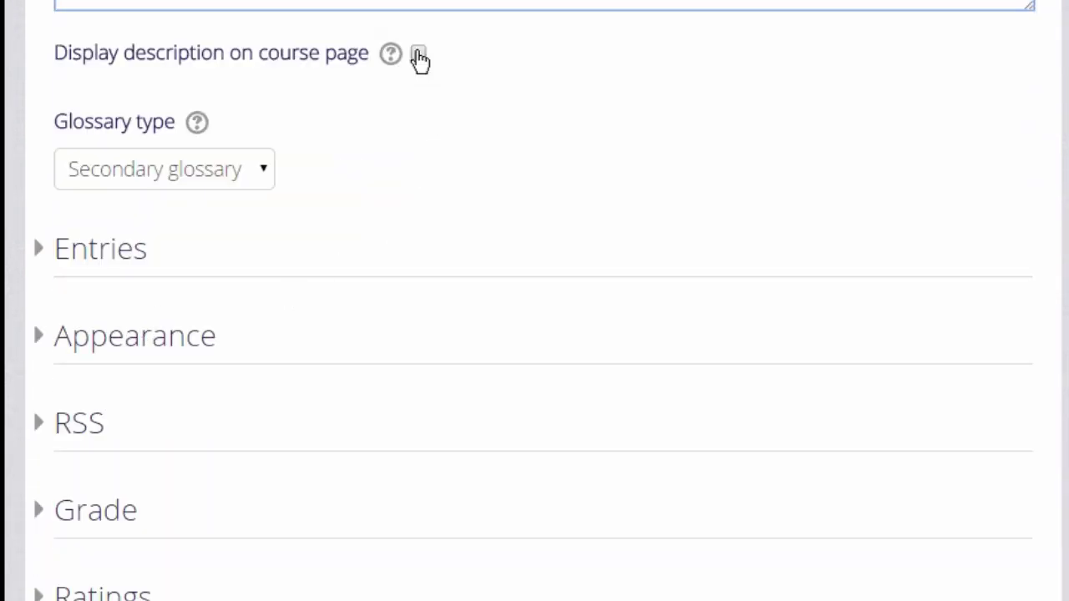
pyautogui.click(418, 53)
# In the glossary's entry settings, set Approved by default to No and Allow comments on entries to Yes
pyautogui.scroll(-3, 420, 75)
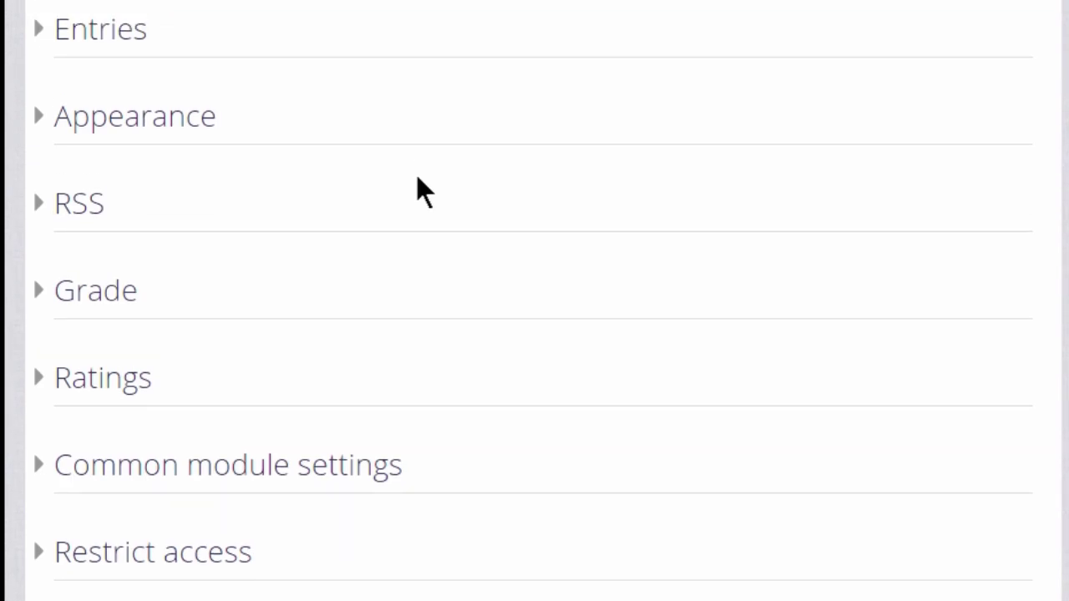
pyautogui.click(133, 37)
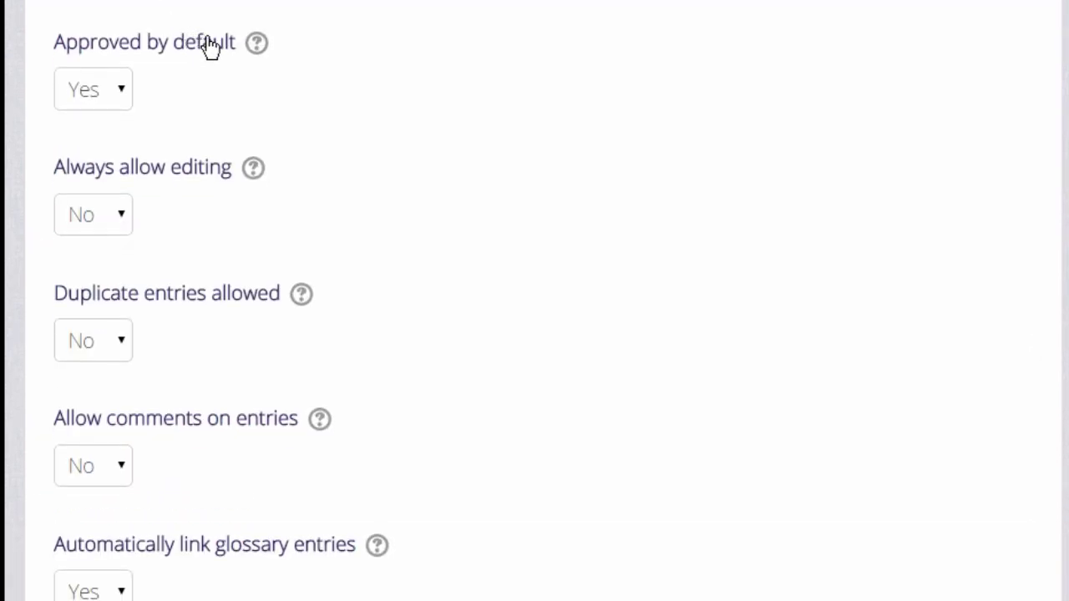
pyautogui.click(115, 90)
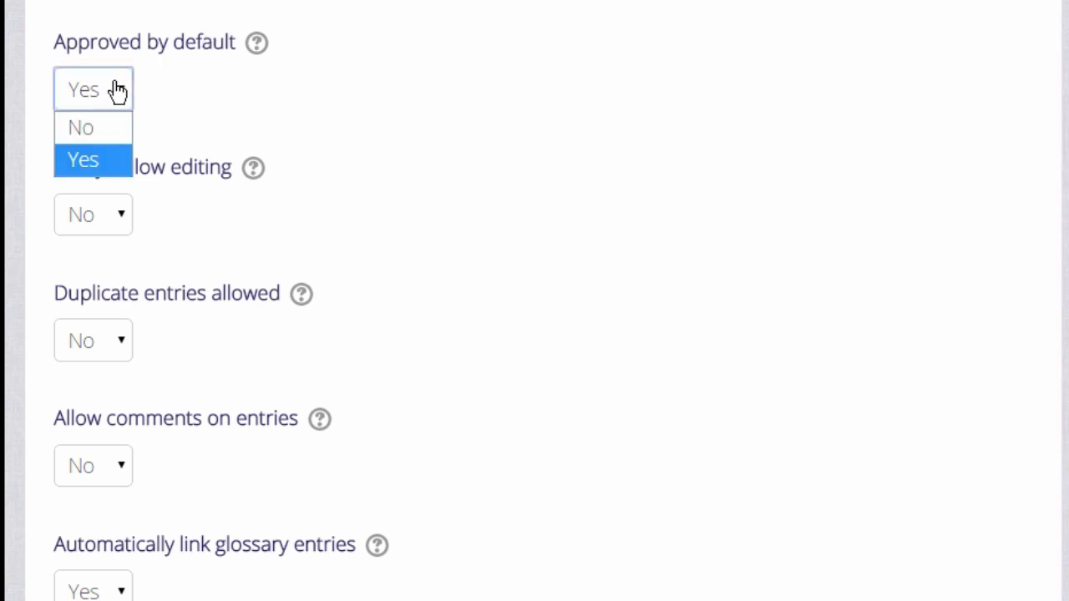
pyautogui.click(89, 126)
pyautogui.click(90, 125)
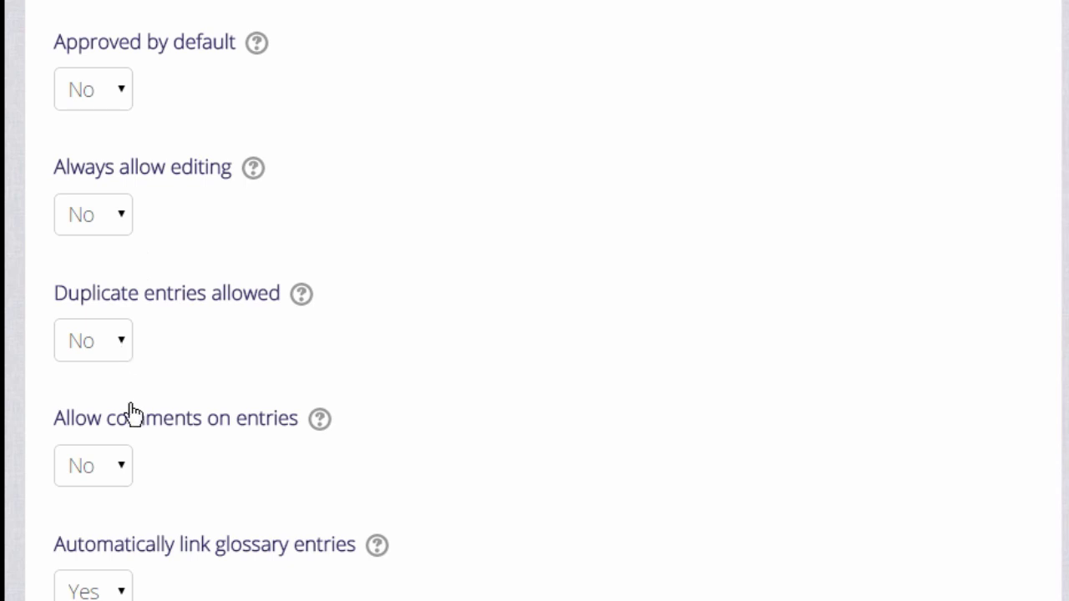
pyautogui.click(123, 468)
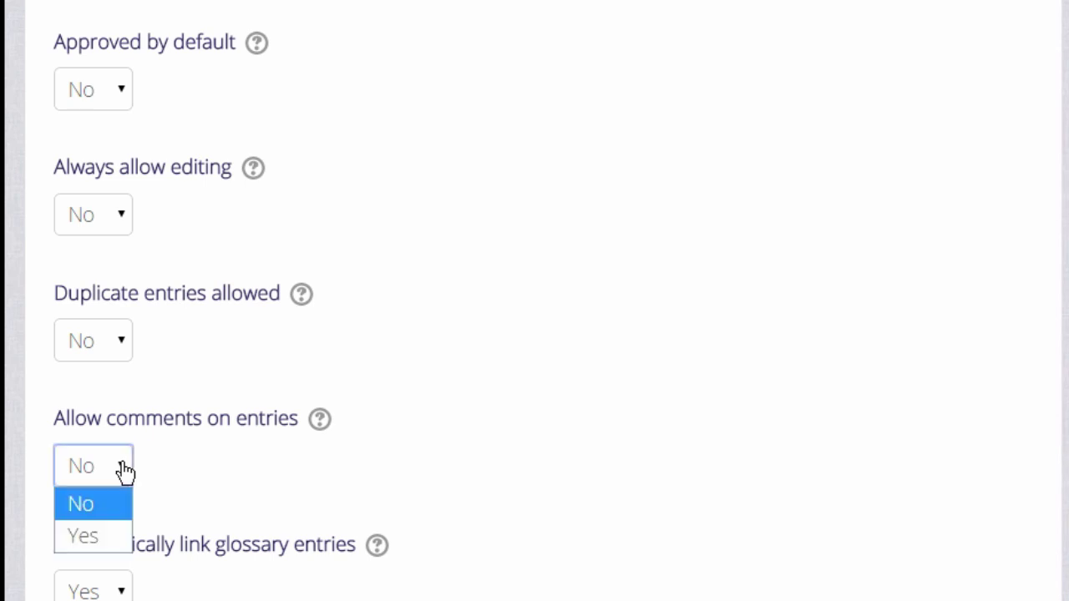
pyautogui.click(92, 532)
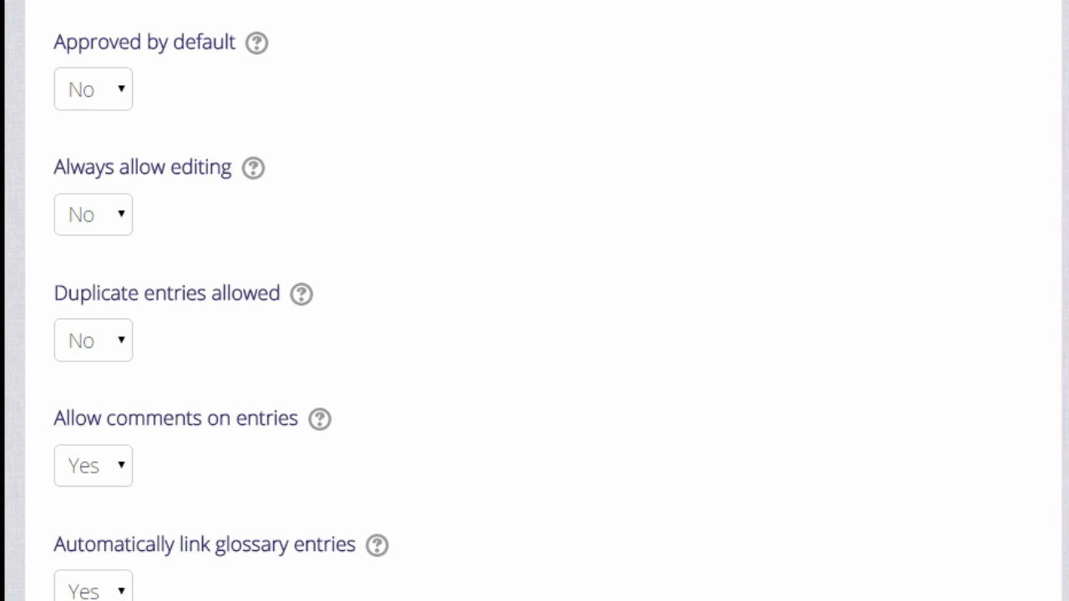
# Review the glossary's appearance settings, leave them at their defaults, and save and display the glossary
pyautogui.scroll(-10, 534, 300)
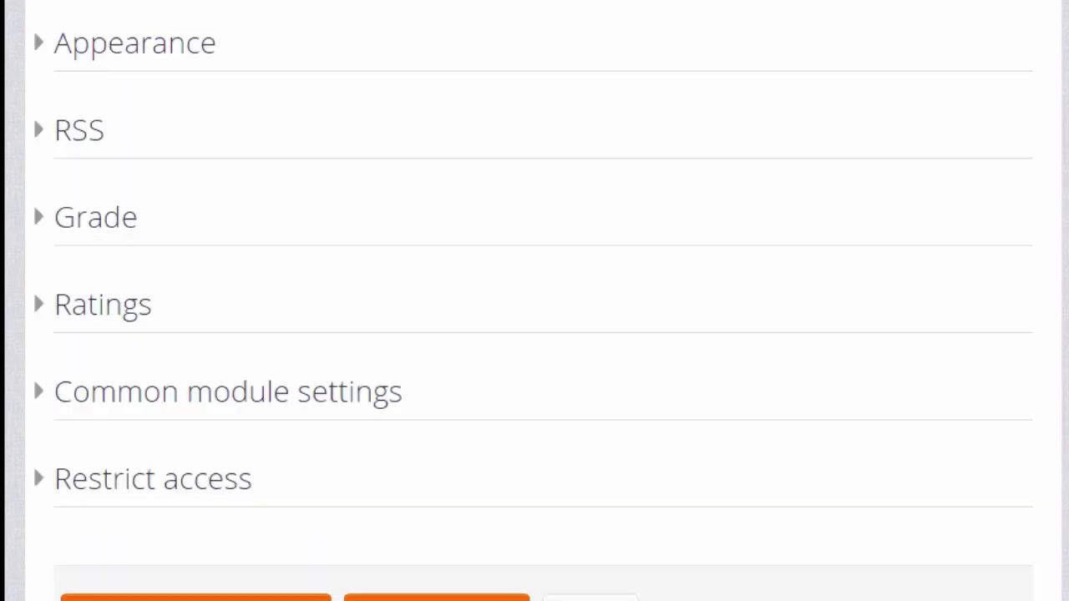
pyautogui.click(94, 44)
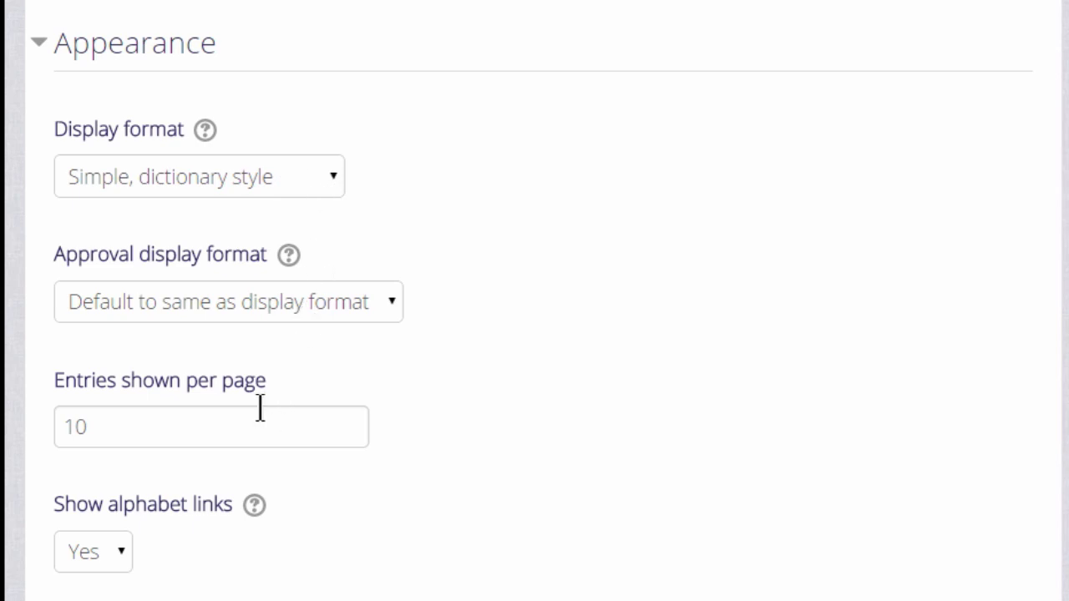
pyautogui.click(160, 48)
pyautogui.scroll(-2, 161, 41)
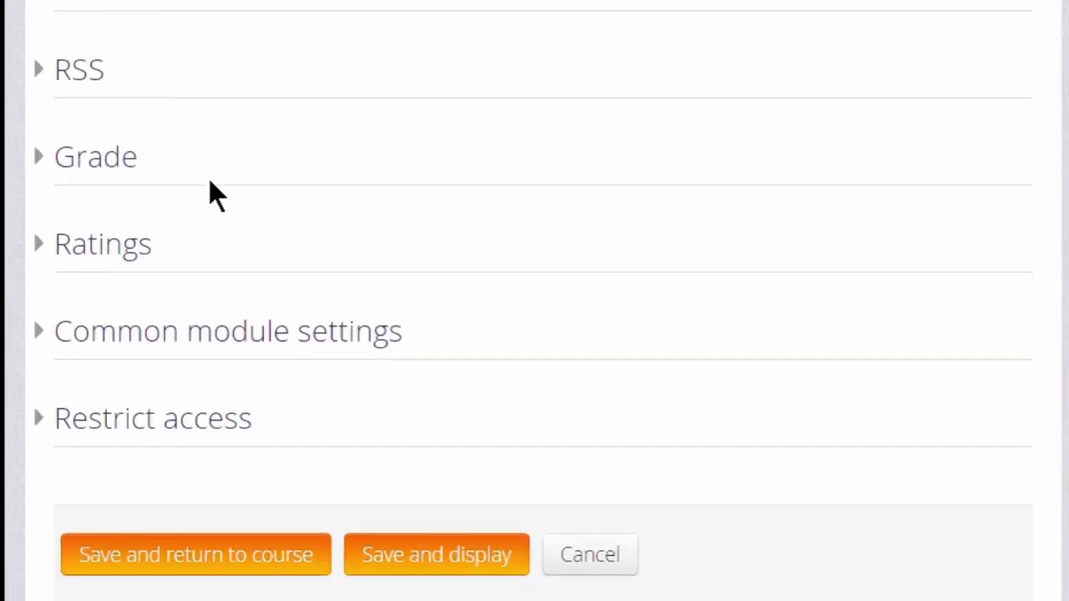
pyautogui.click(415, 557)
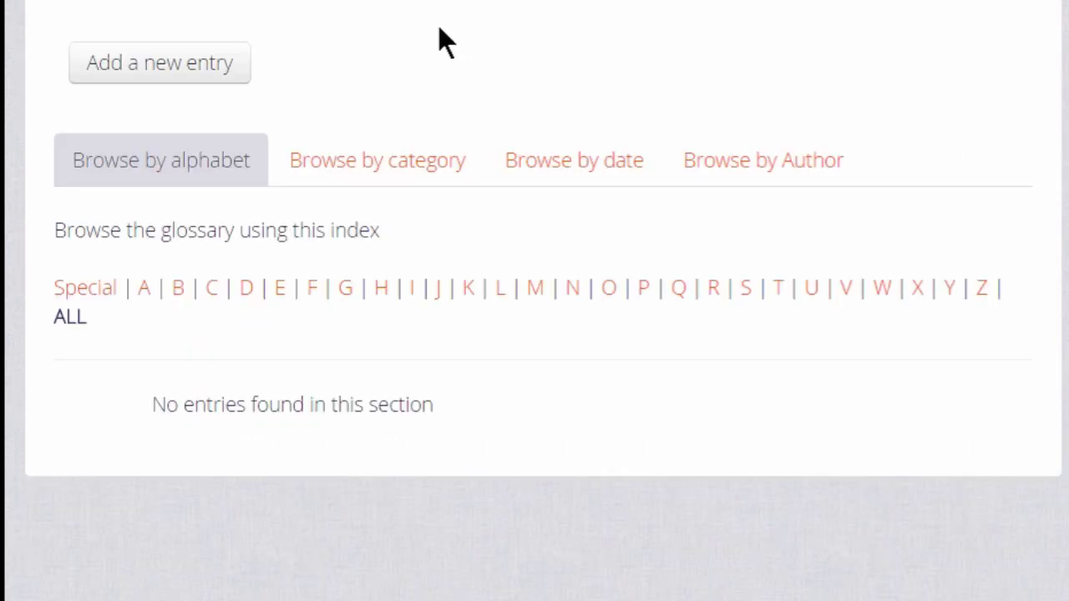
# Add a new glossary entry for the concept "Adjective" with the definition "A describing word, for example Moodle is GREAT"
pyautogui.click(169, 56)
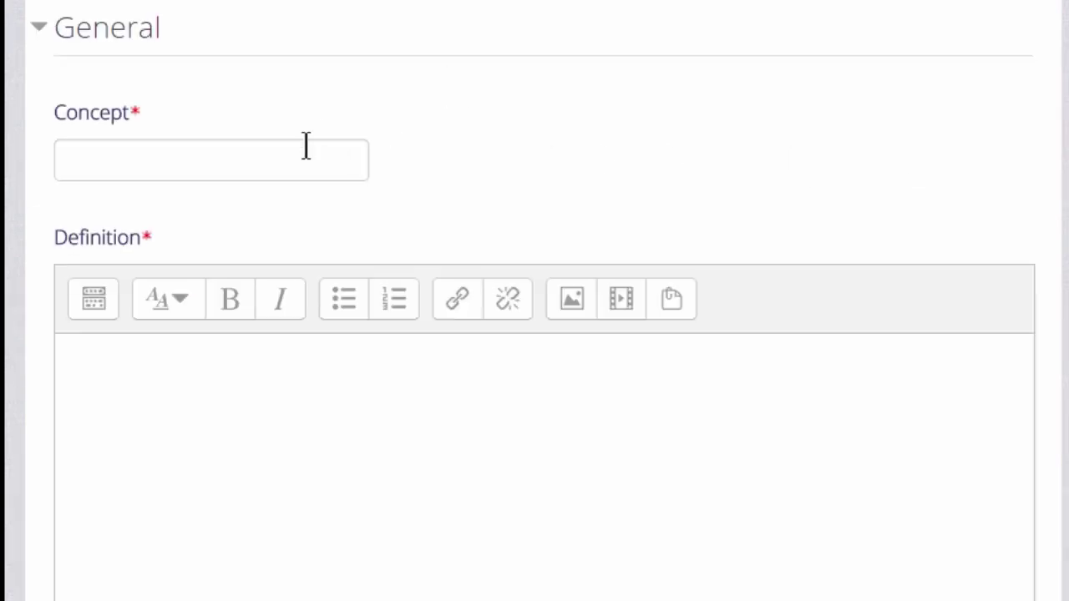
pyautogui.click(305, 152)
pyautogui.write('Adjective')
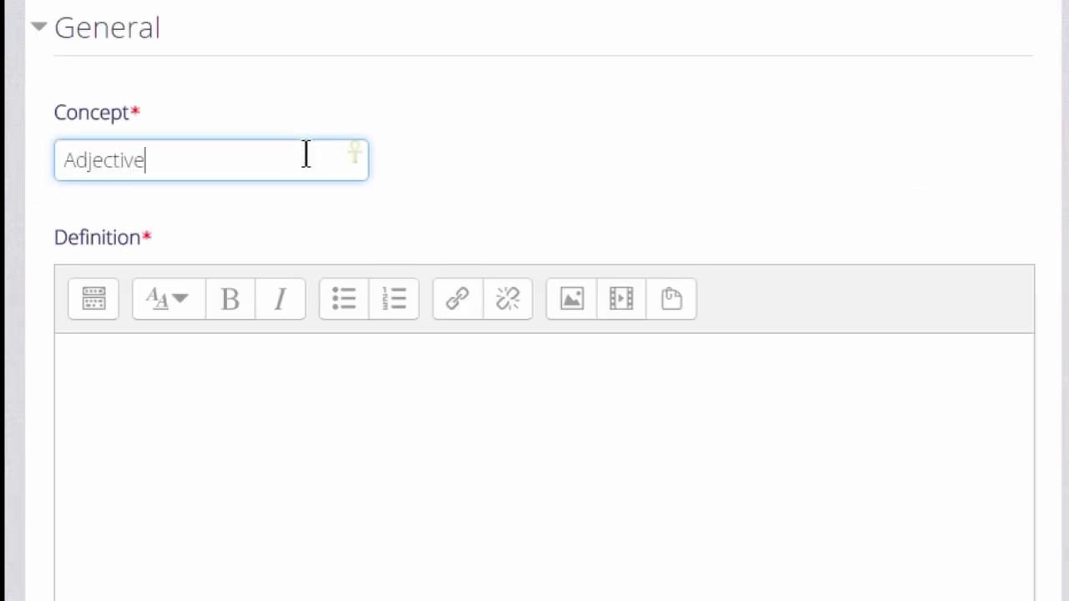
pyautogui.click(167, 433)
pyautogui.write('A describing word, for example Moodle is GREAT')
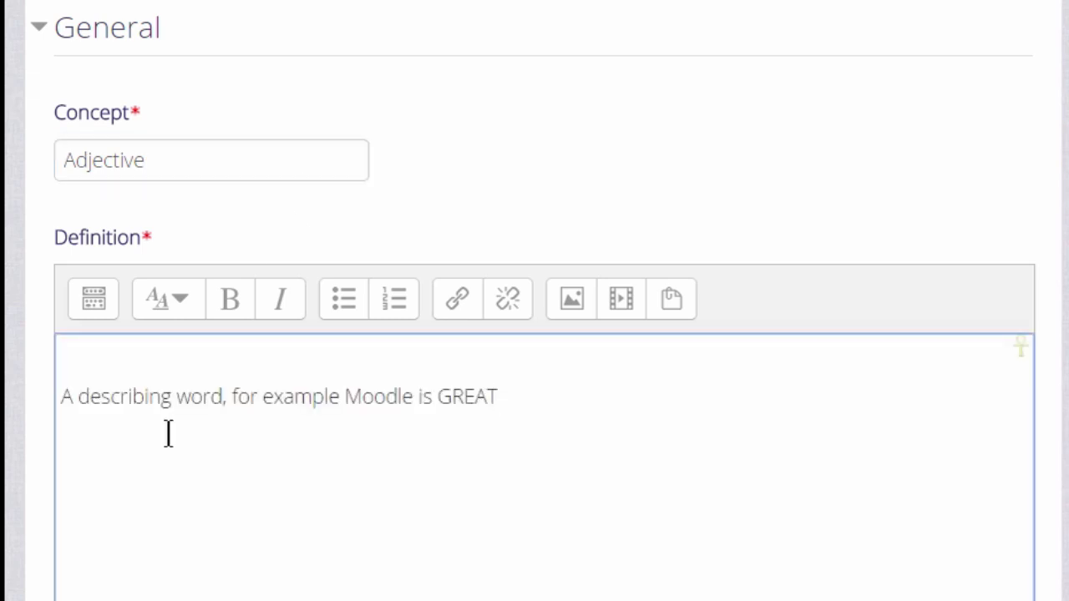
# Review the Adjective entry's keyword, attachment and auto-linking options and save the entry
pyautogui.scroll(-3, 167, 432)
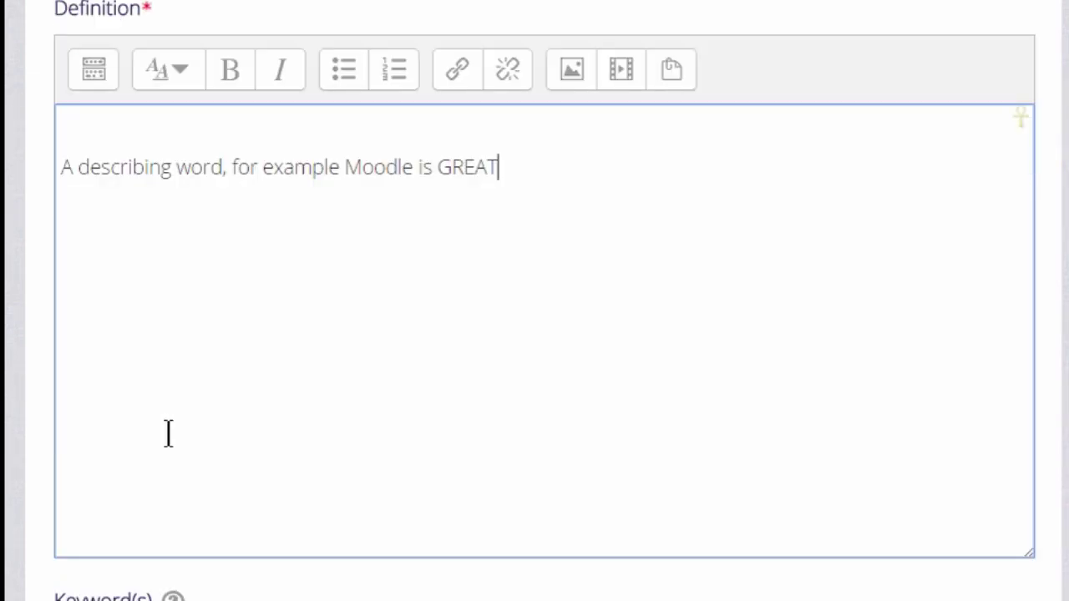
pyautogui.scroll(-3, 168, 433)
pyautogui.scroll(-1, 168, 433)
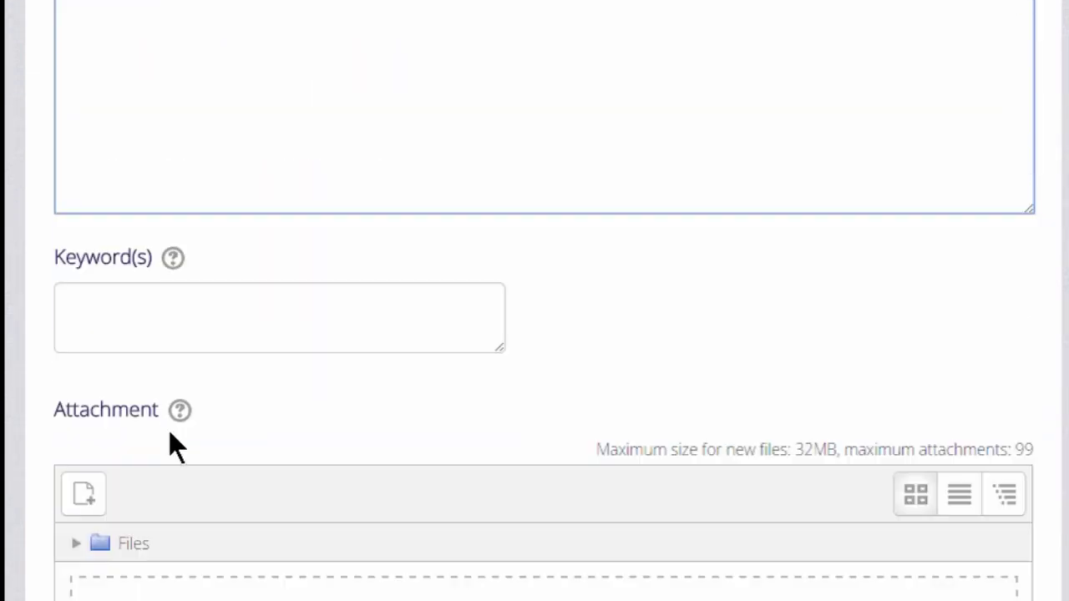
pyautogui.scroll(-2, 215, 401)
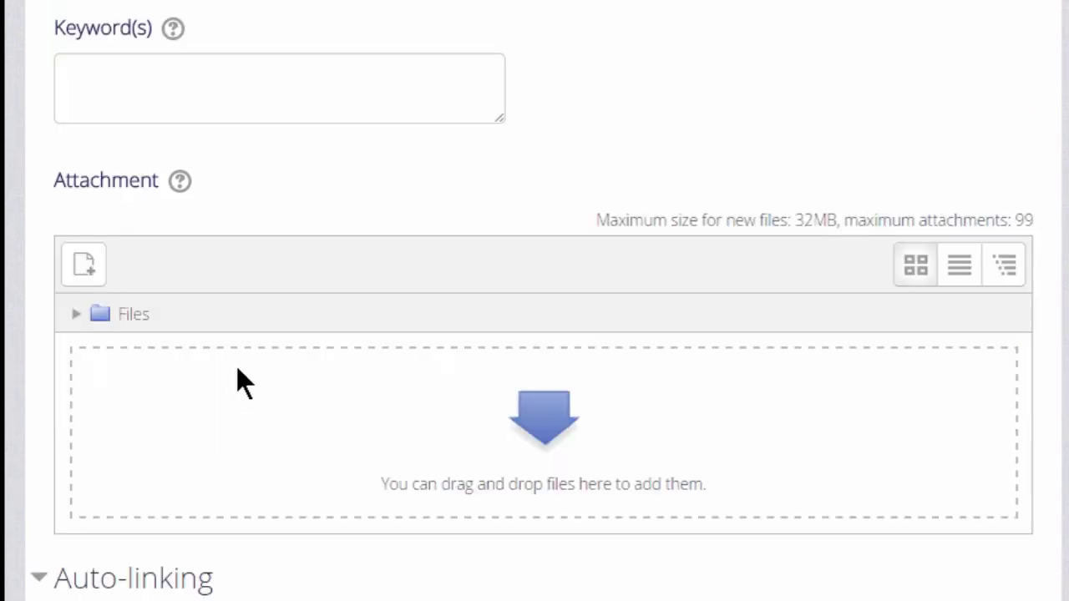
pyautogui.scroll(-6, 237, 368)
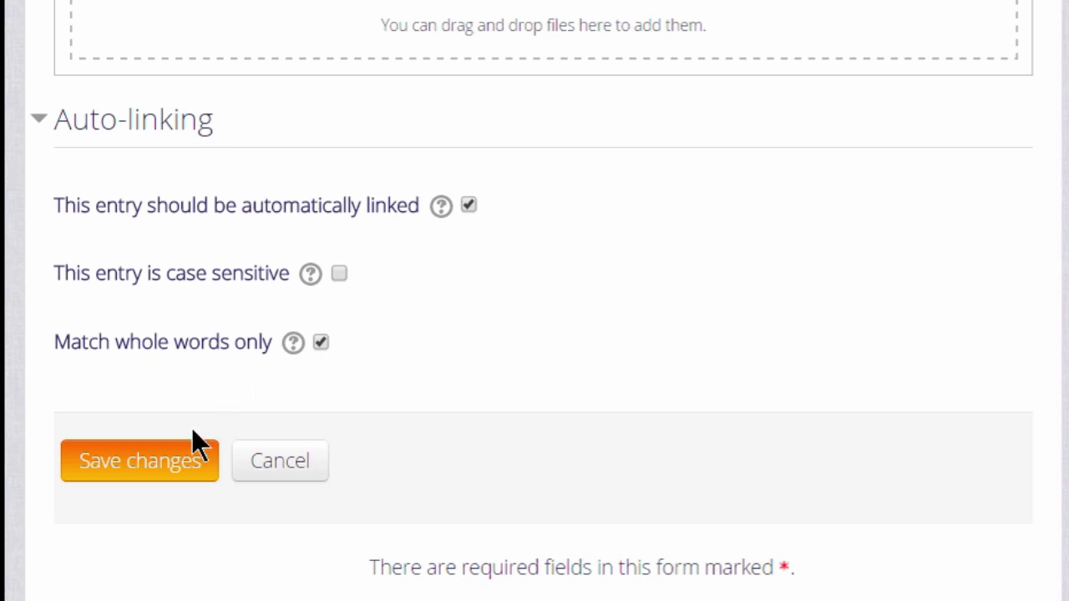
pyautogui.click(156, 470)
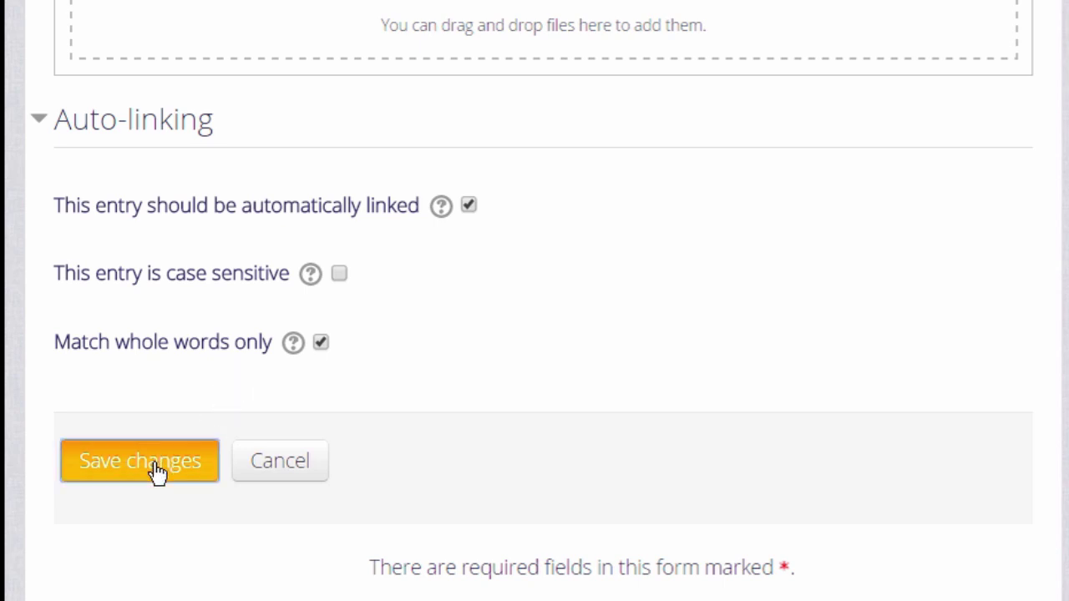
pyautogui.scroll(-3, 153, 463)
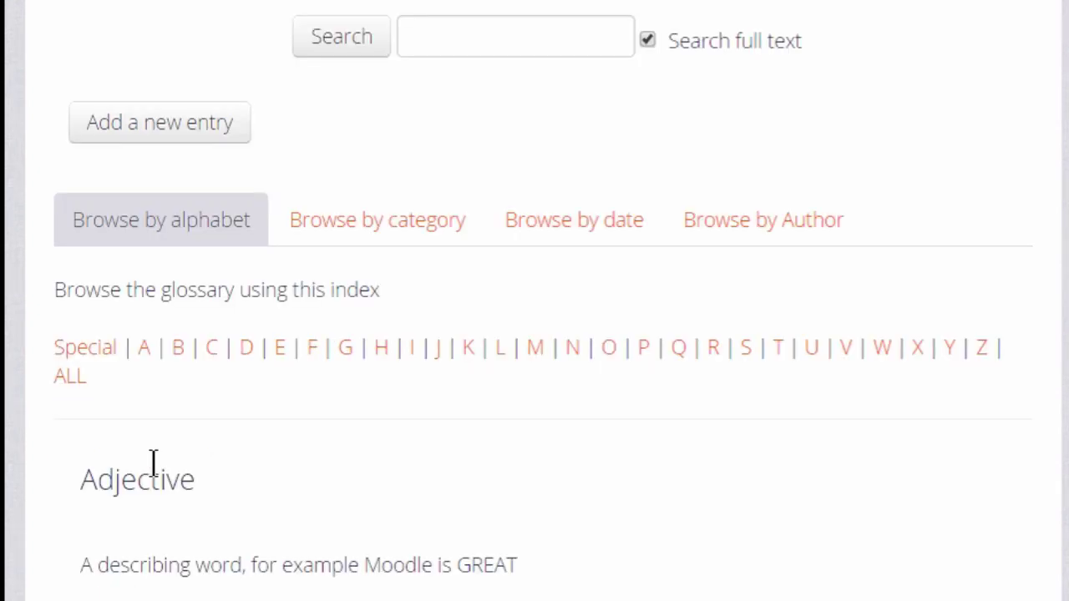